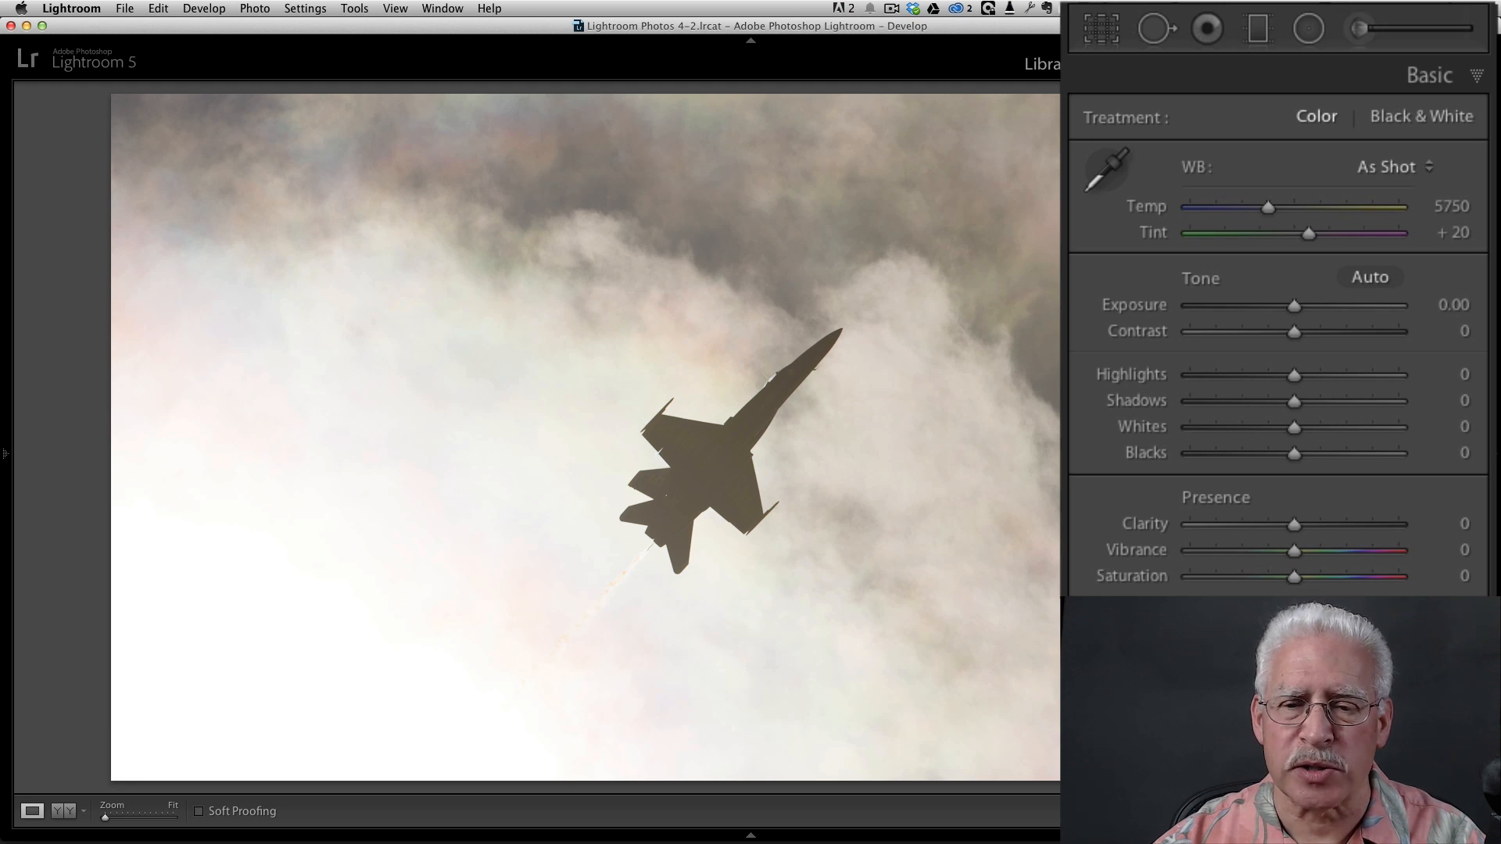
Inspect the jet and surrounding clouds at 1:1 magnification, ending with the whole photo in view.
left_click(626, 342)
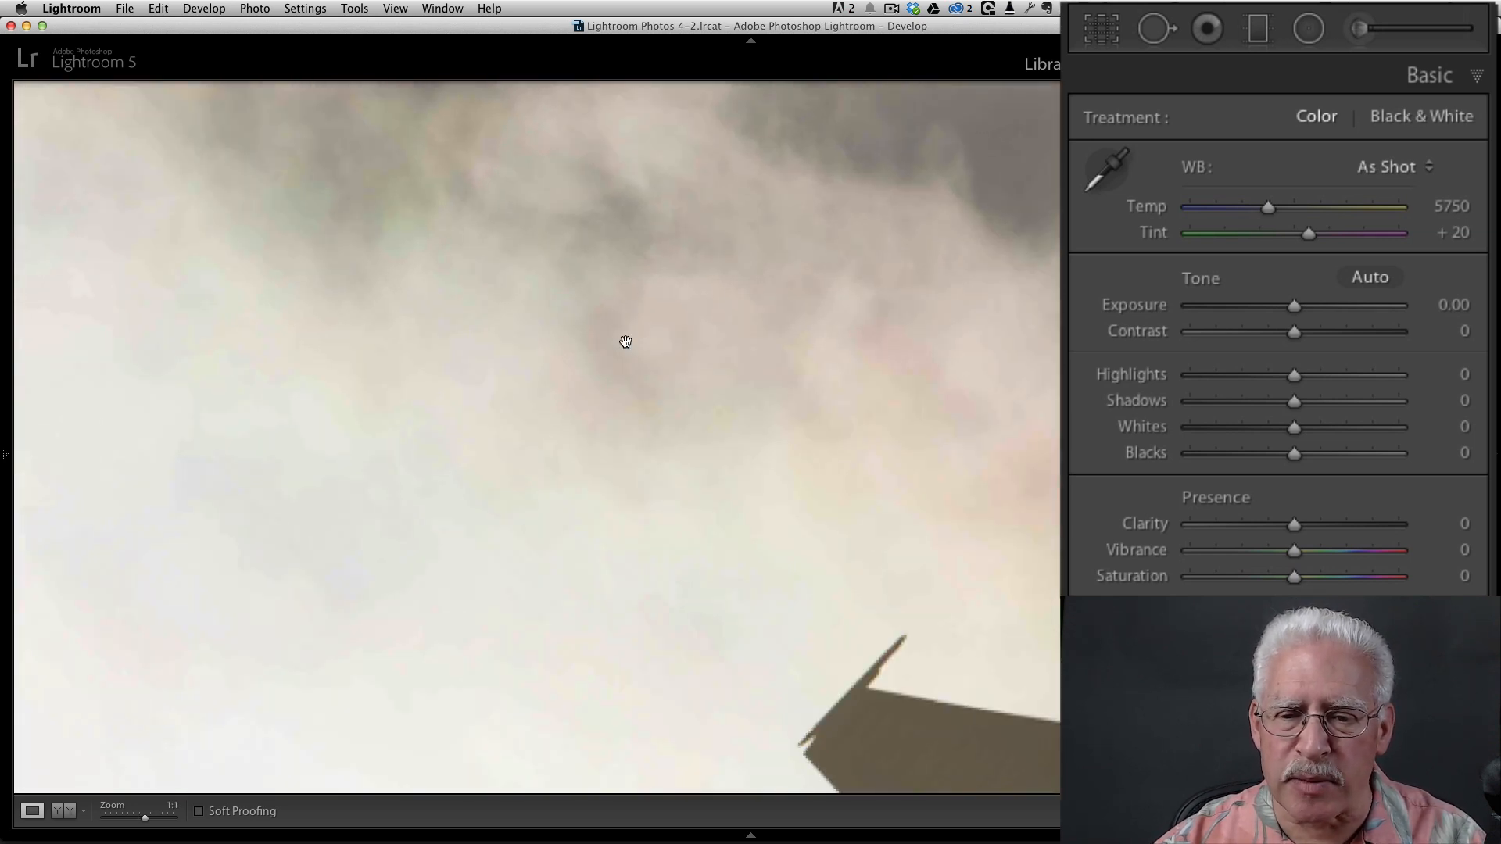
left_click_drag(831, 466, 751, 338)
left_click_drag(679, 400, 766, 282)
left_click_drag(848, 257, 626, 359)
left_click_drag(954, 355, 504, 313)
left_click_drag(1002, 425, 841, 372)
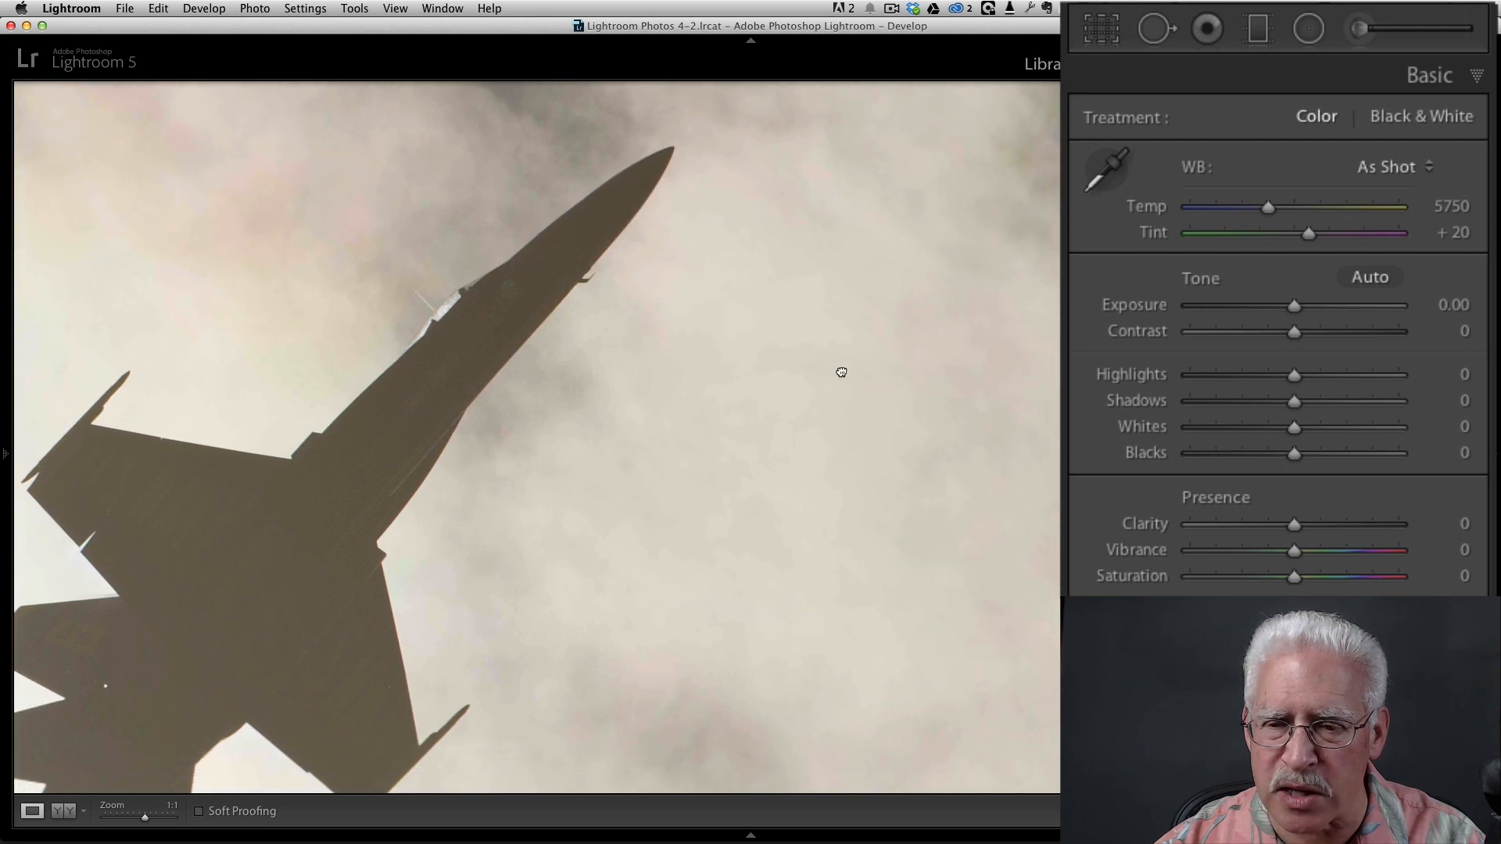
left_click(792, 394)
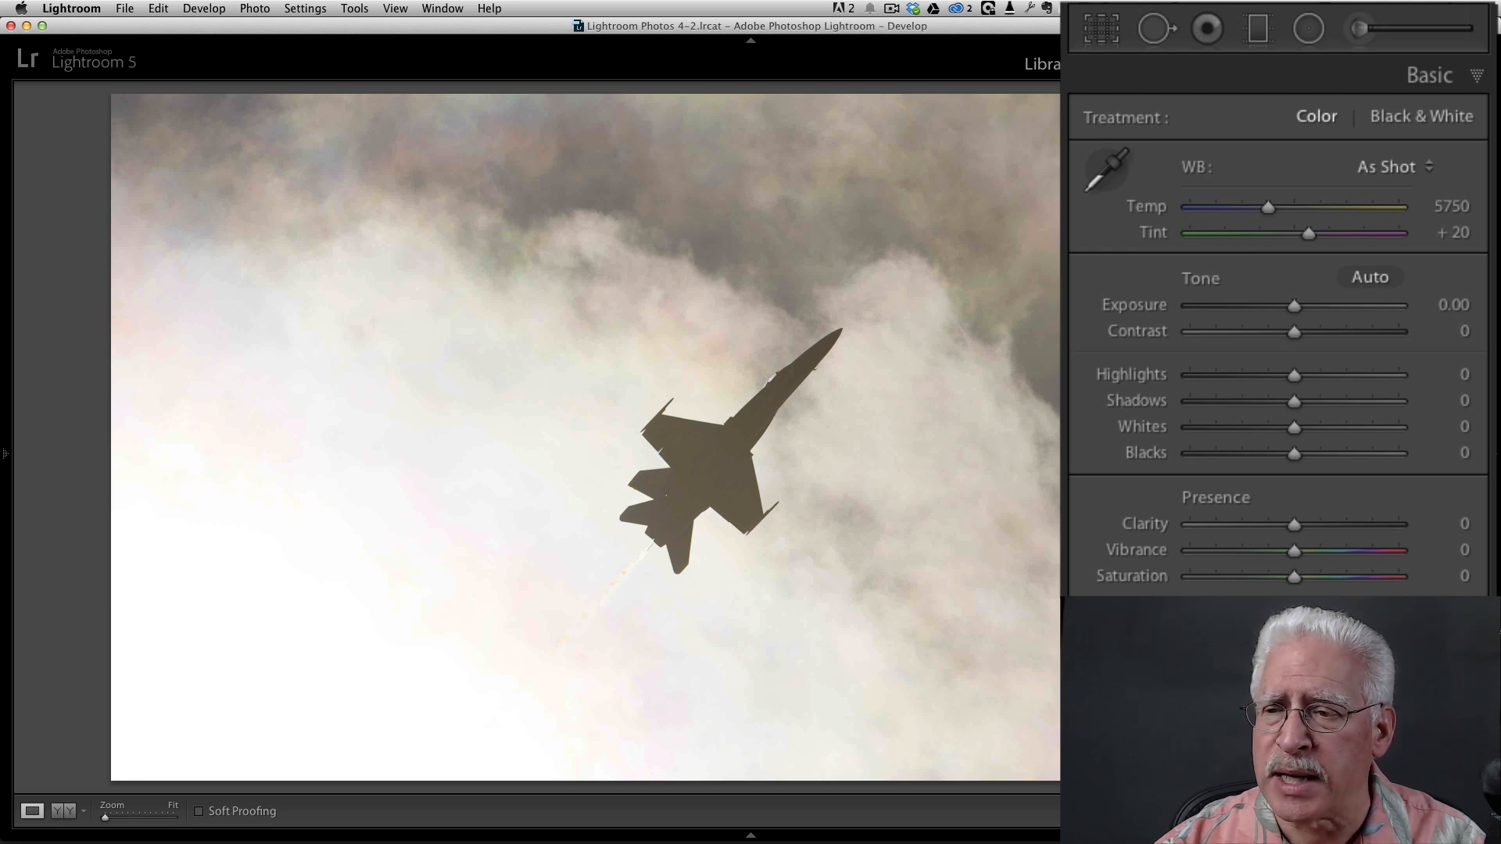
Apply automatic tone correction and set Saturation to +36, Clarity to +46 and Vibrance to +61.
left_click(1376, 279)
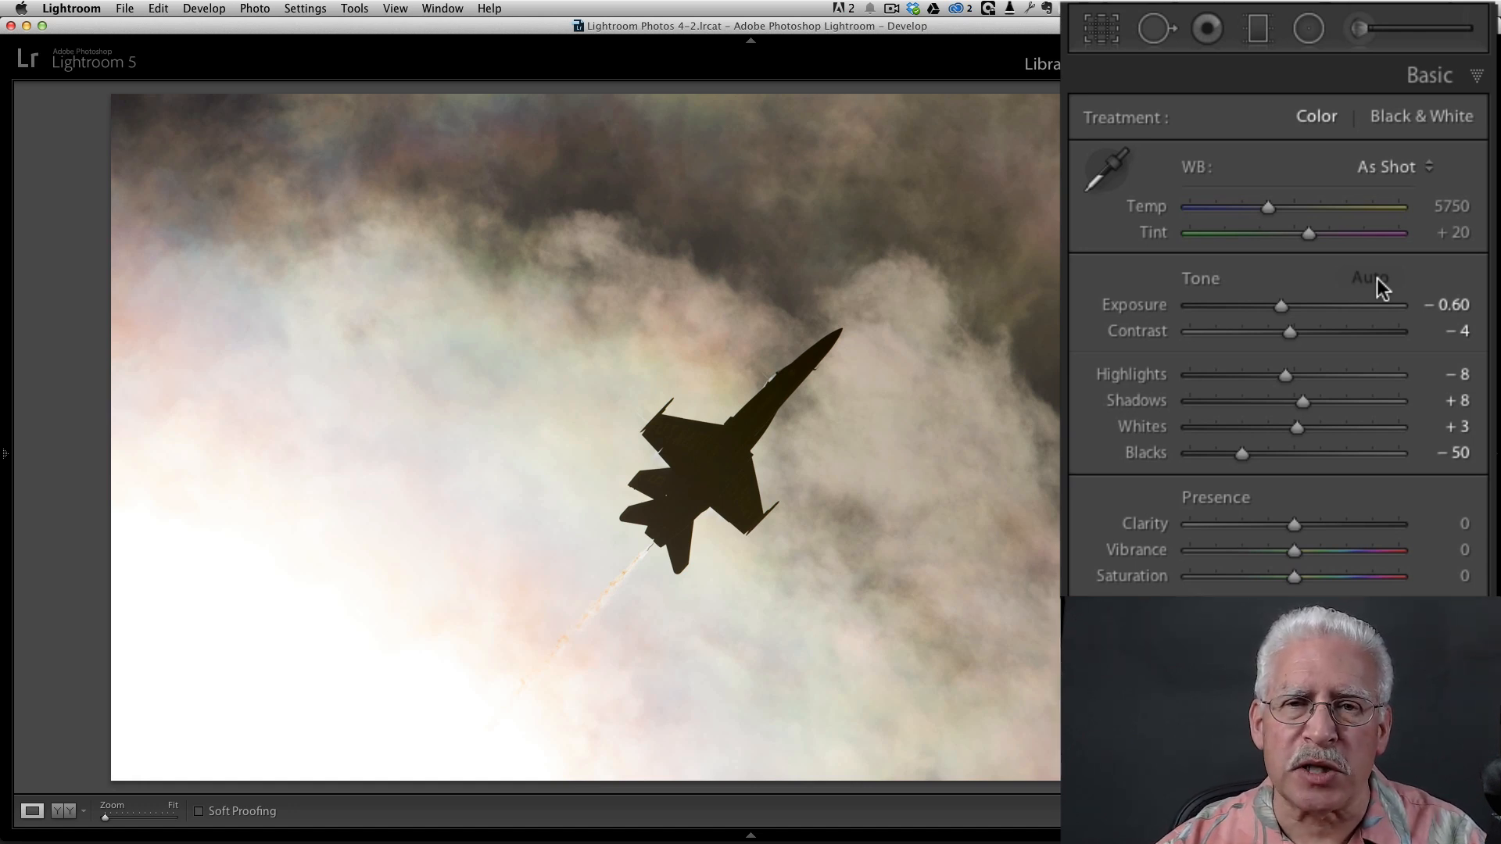
left_click_drag(1294, 578, 1331, 585)
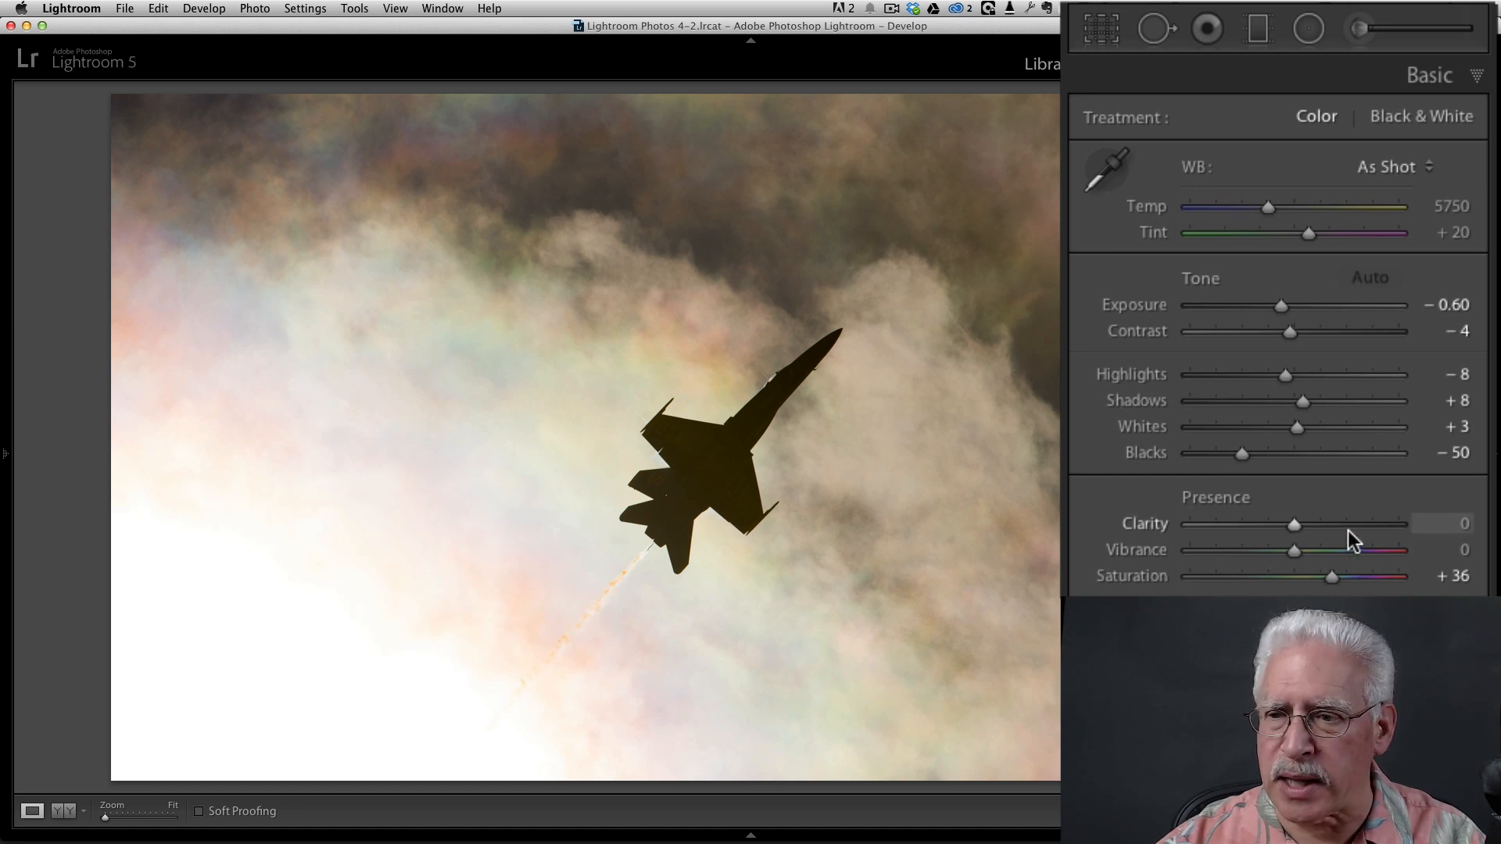
left_click_drag(1294, 524, 1359, 550)
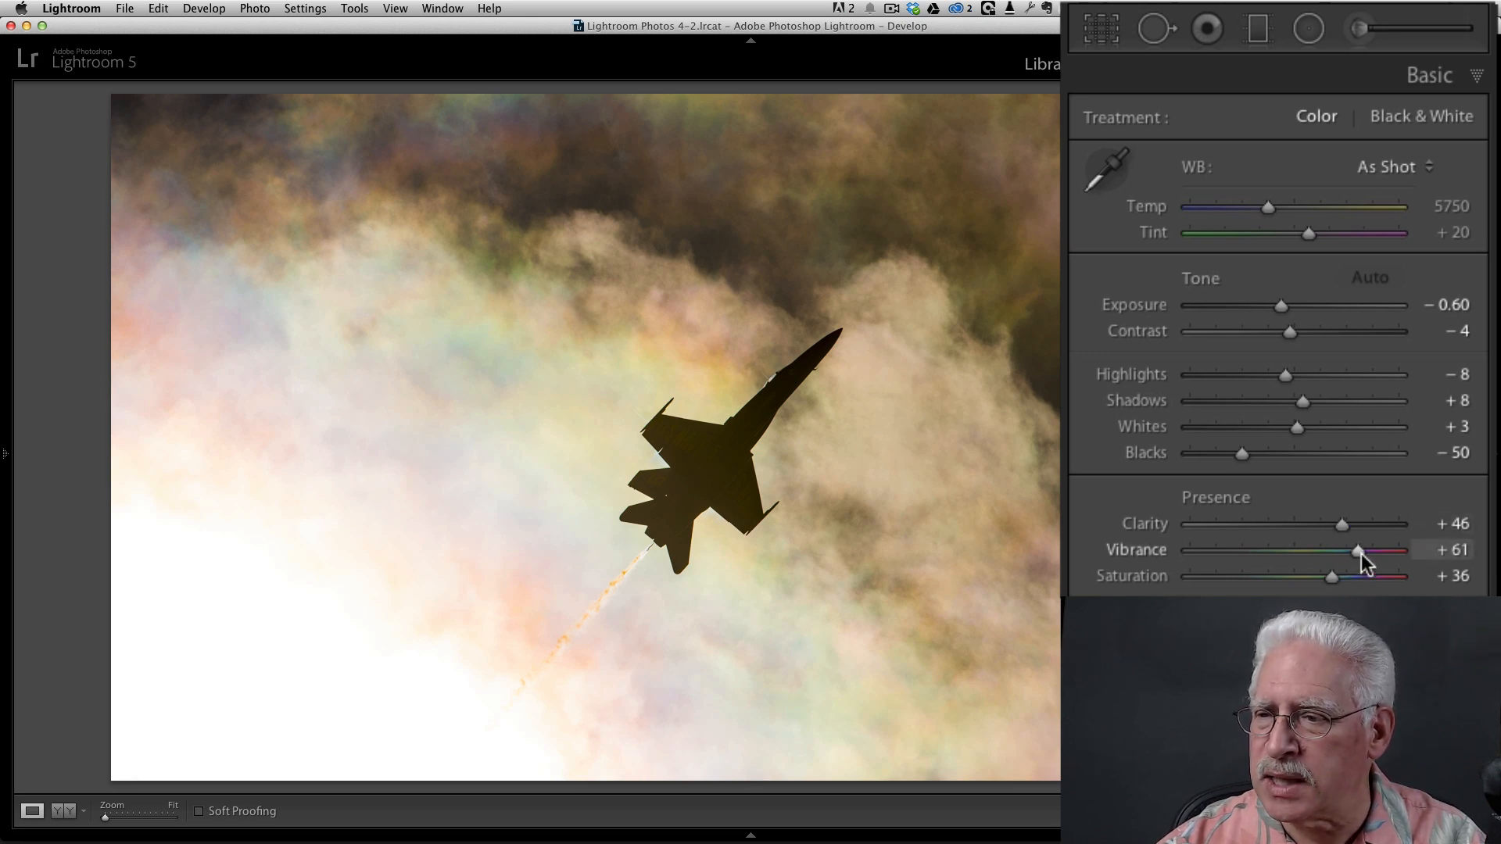
Set Exposure to −2.20, Contrast to +72, Highlights to −42, Shadows to +42, Whites to +67 and Blacks to −76.
left_click_drag(1283, 306, 1249, 307)
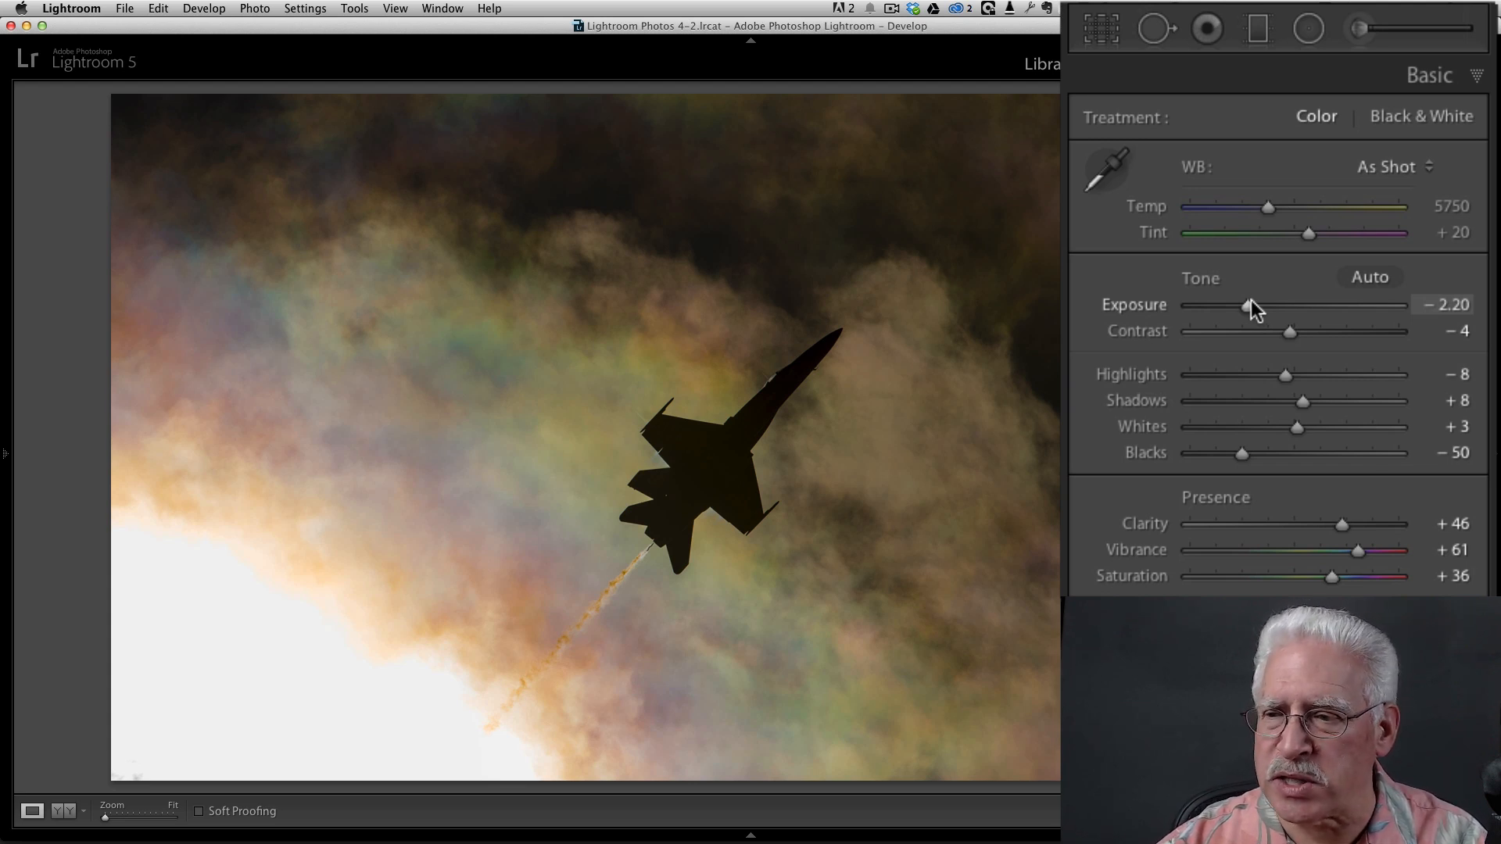
left_click_drag(1291, 333, 1371, 329)
left_click_drag(1284, 376, 1335, 403)
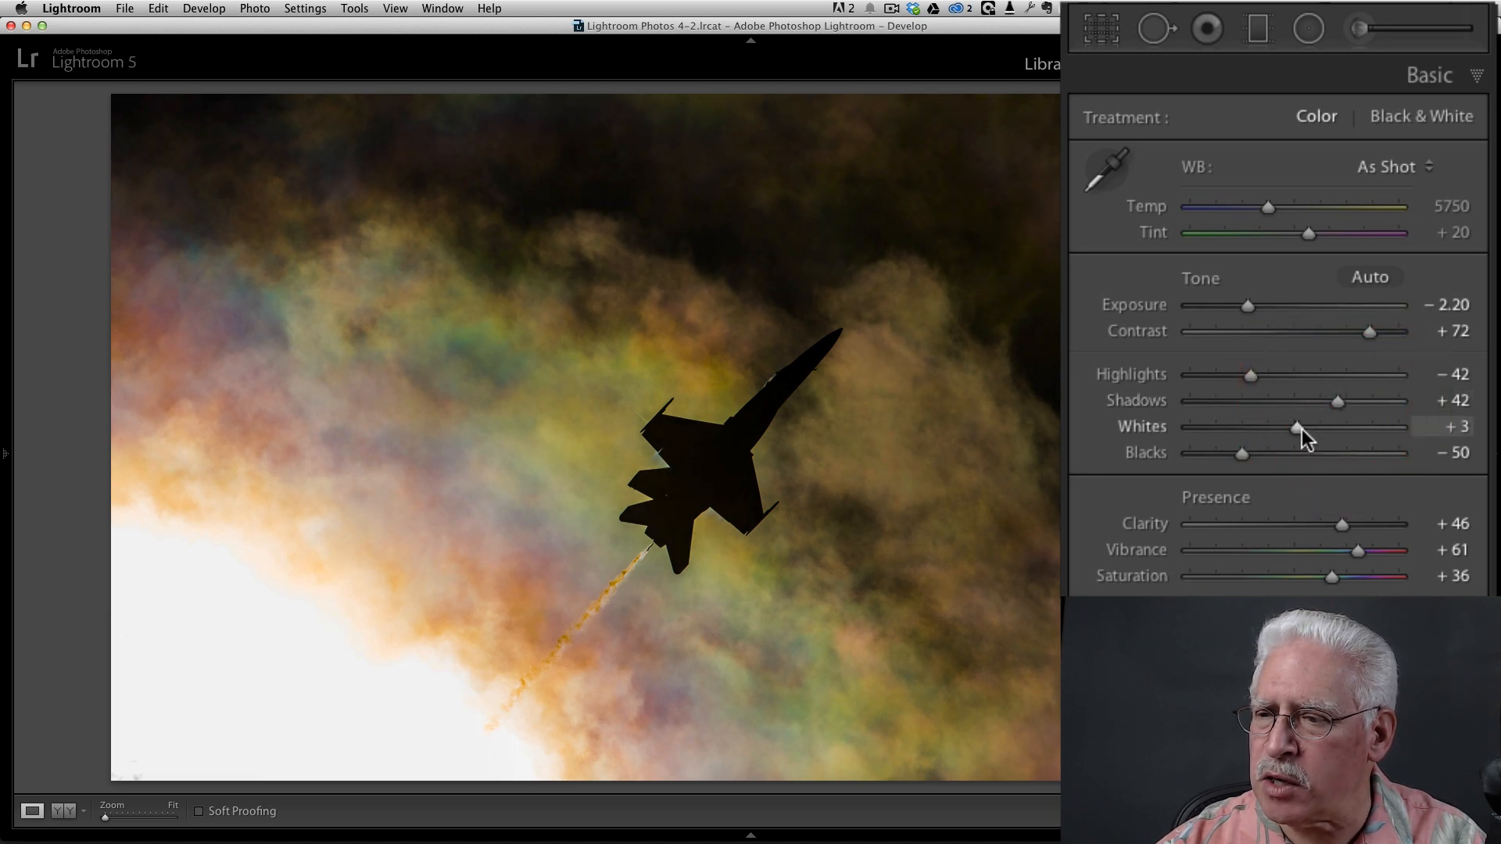
left_click_drag(1298, 428, 1364, 428)
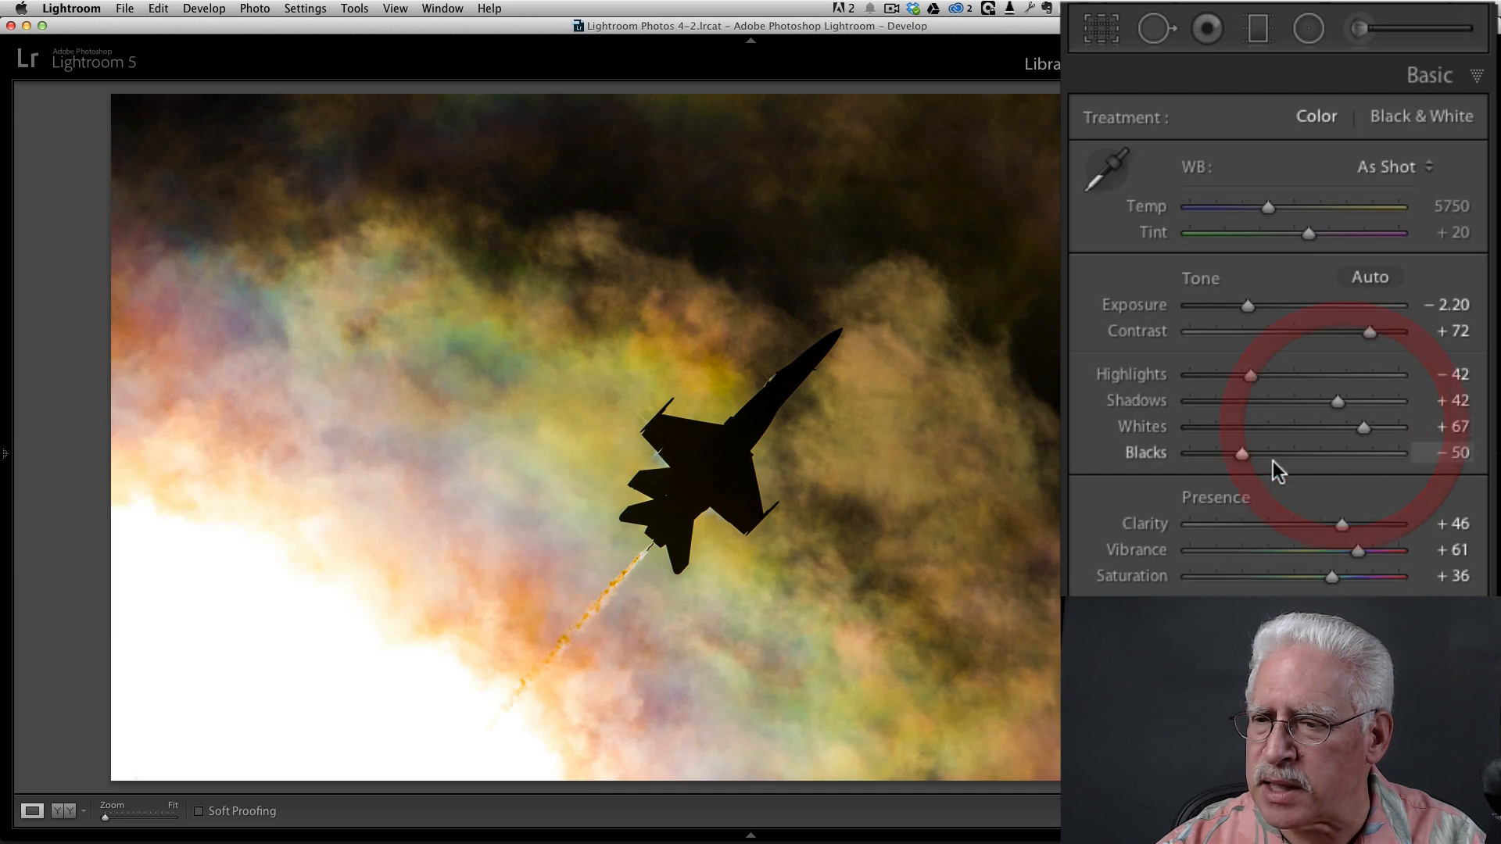
mouse_move(1241, 453)
left_mouse_down()
mouse_move(1197, 453)
mouse_move(1213, 445)
left_mouse_up()
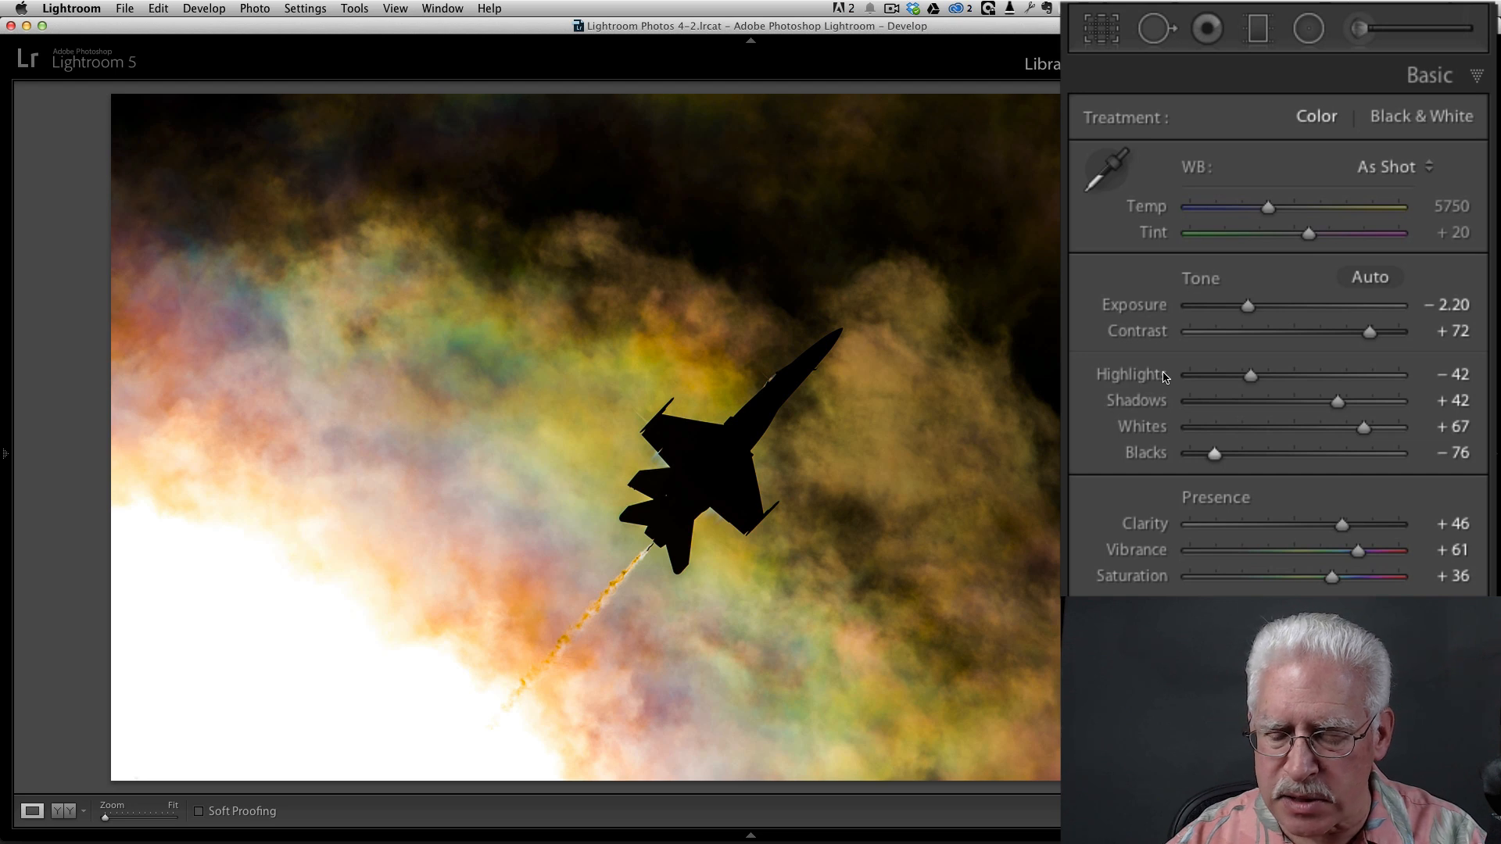
Compare the tone and color adjustments with the original photo twice, ending on the edited version.
key("backslash")
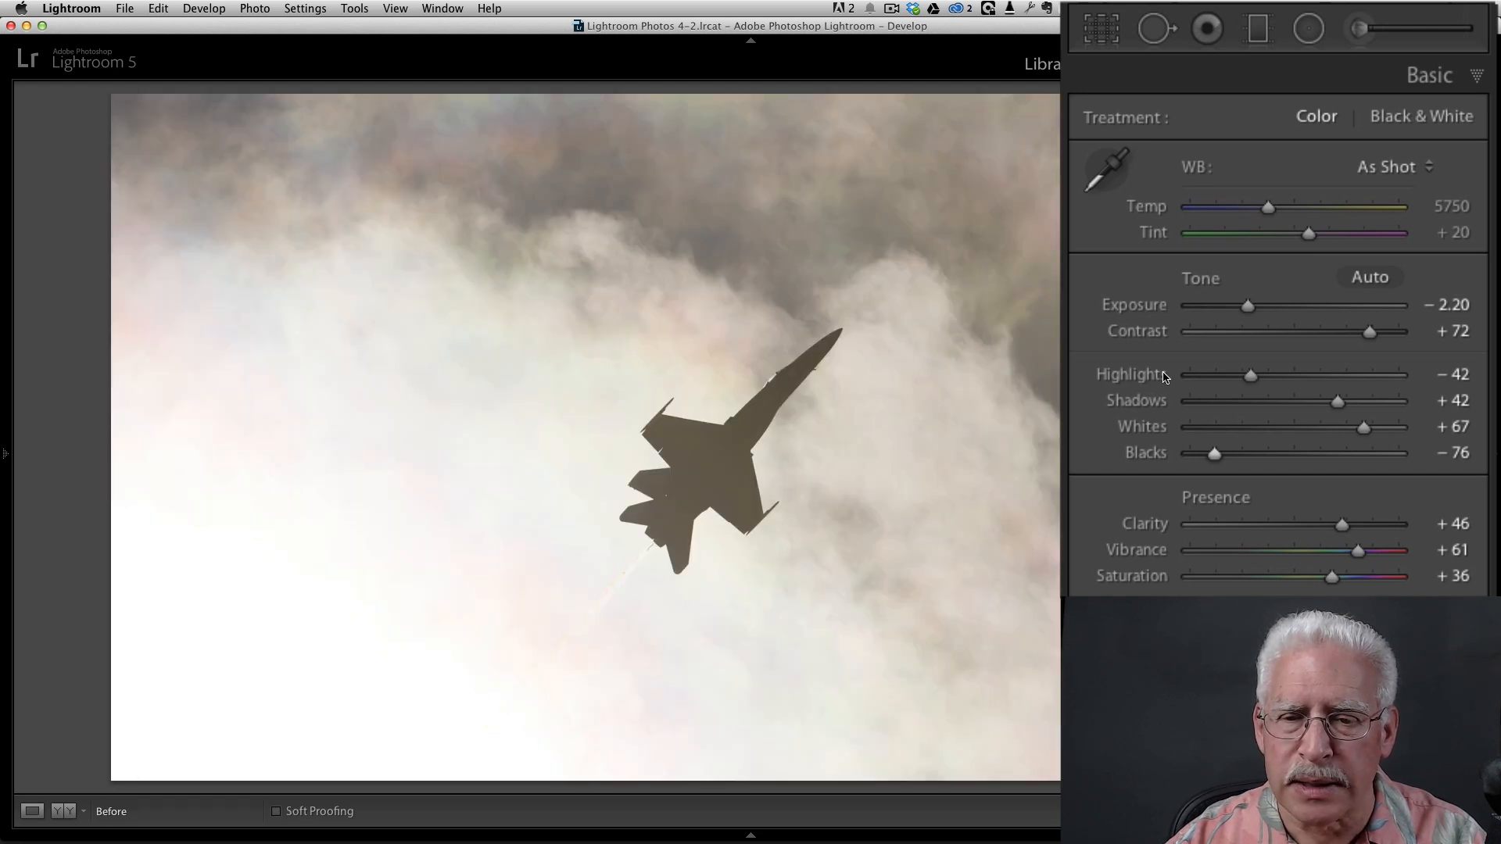
key("backslash")
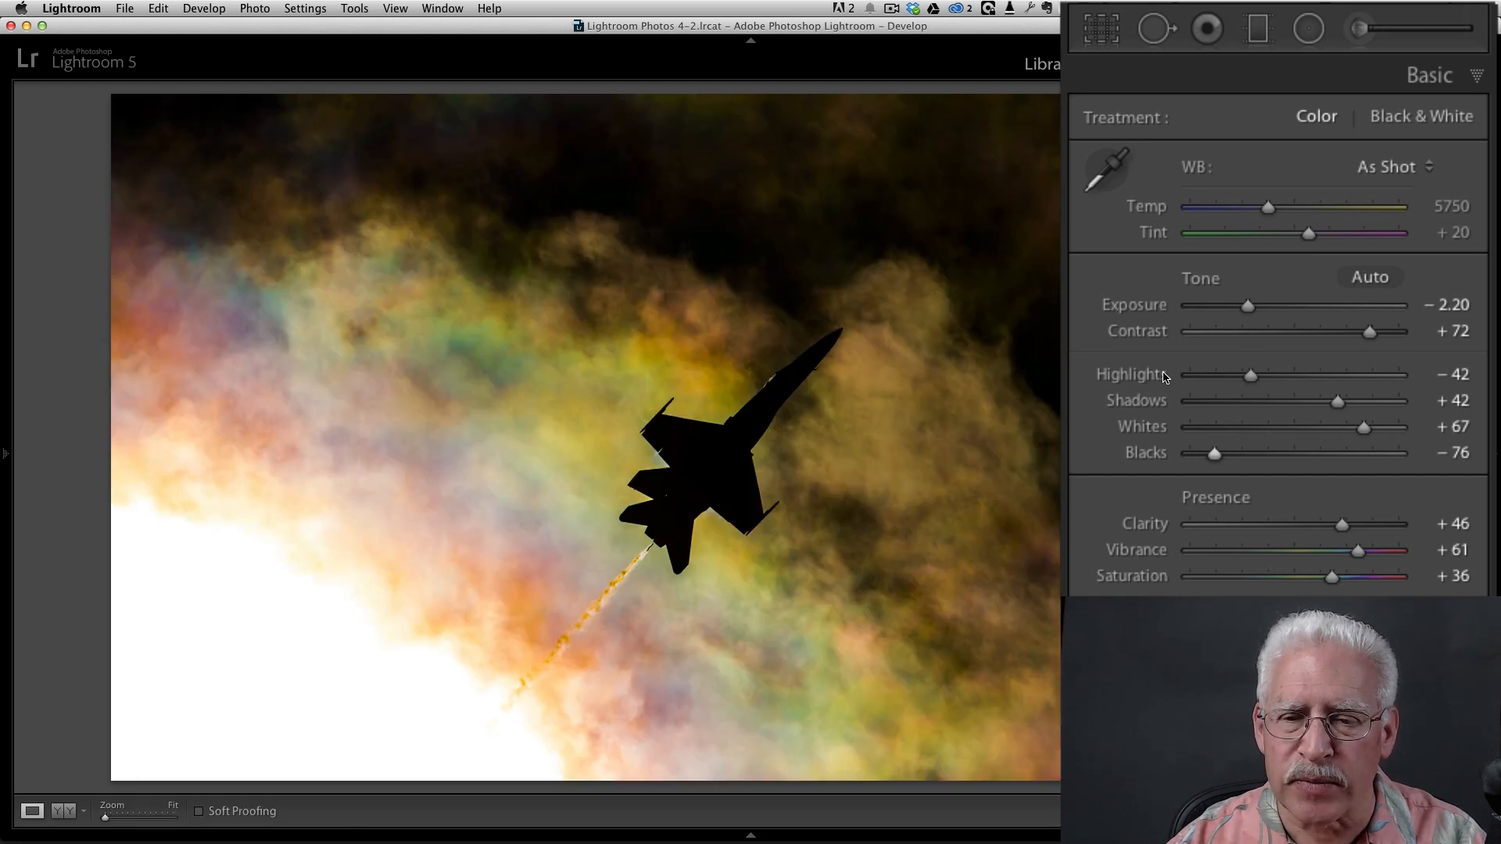
key("backslash")
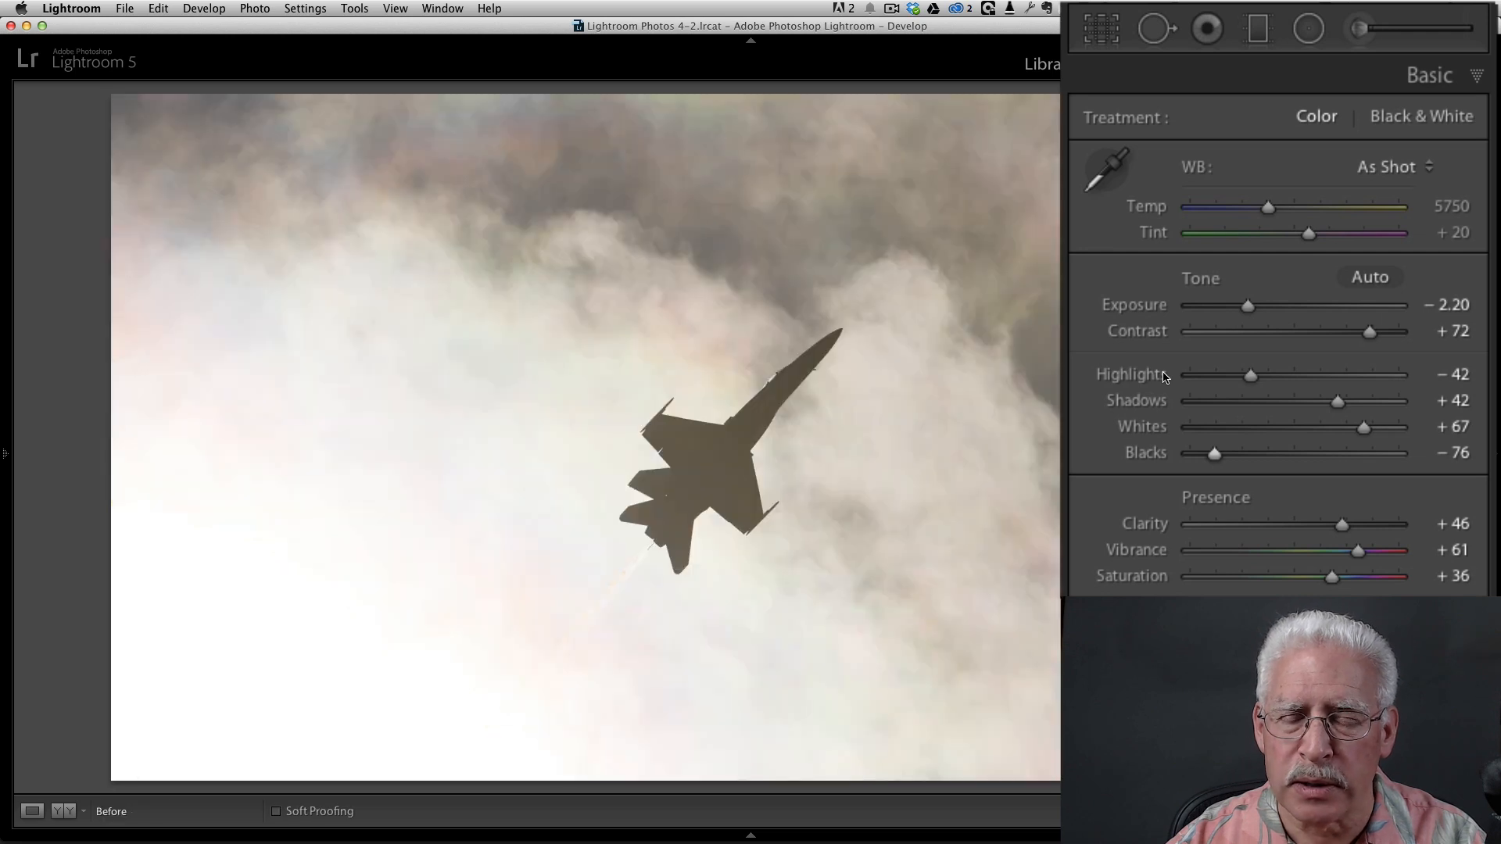
key("backslash")
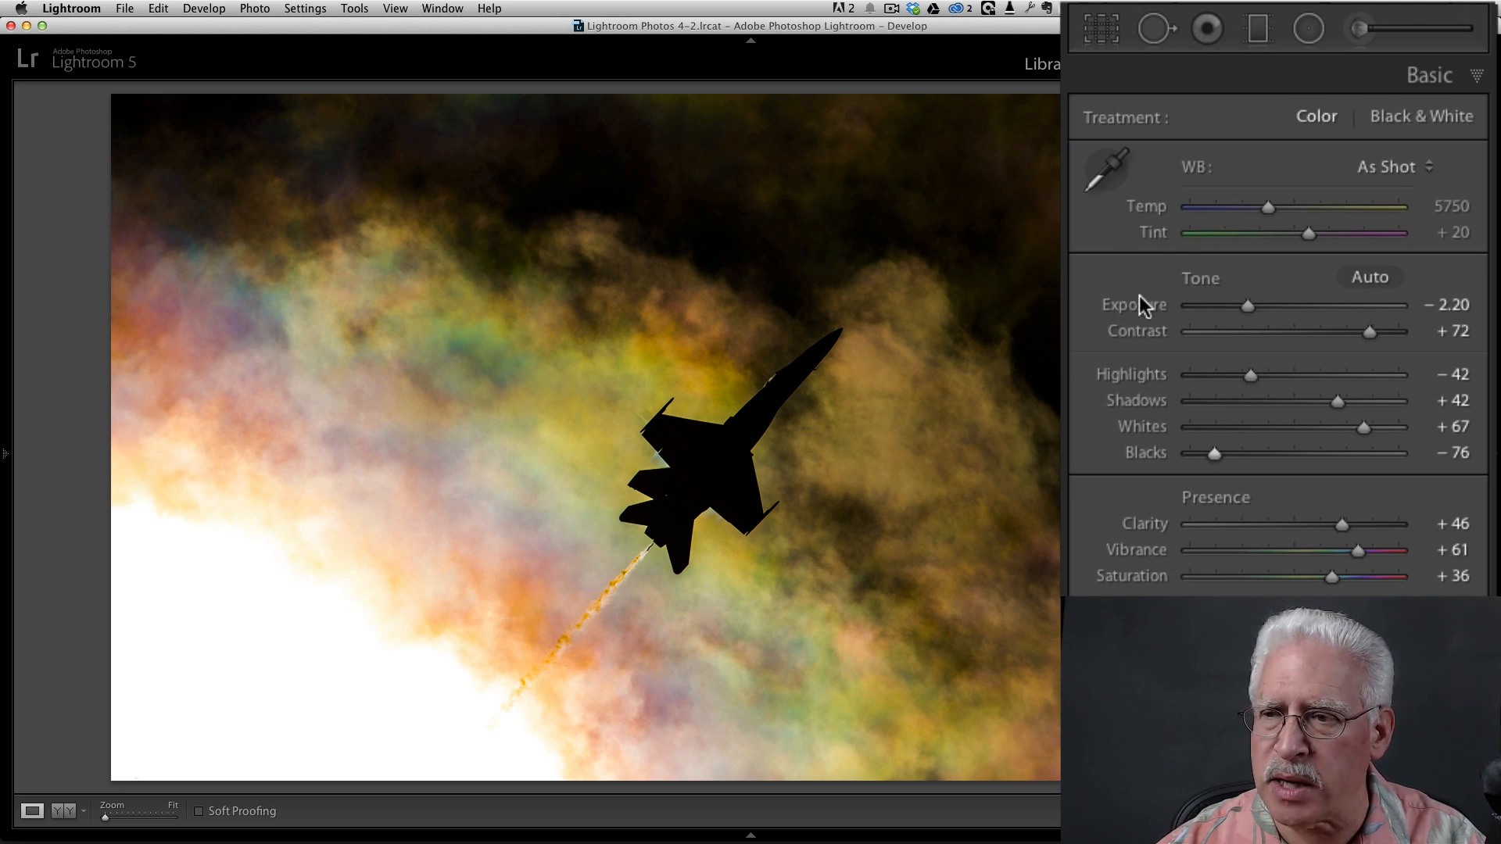
Darken the blown-out lower-left corner of the sky with a diagonal graduated filter at −1.53 exposure.
left_click(1259, 31)
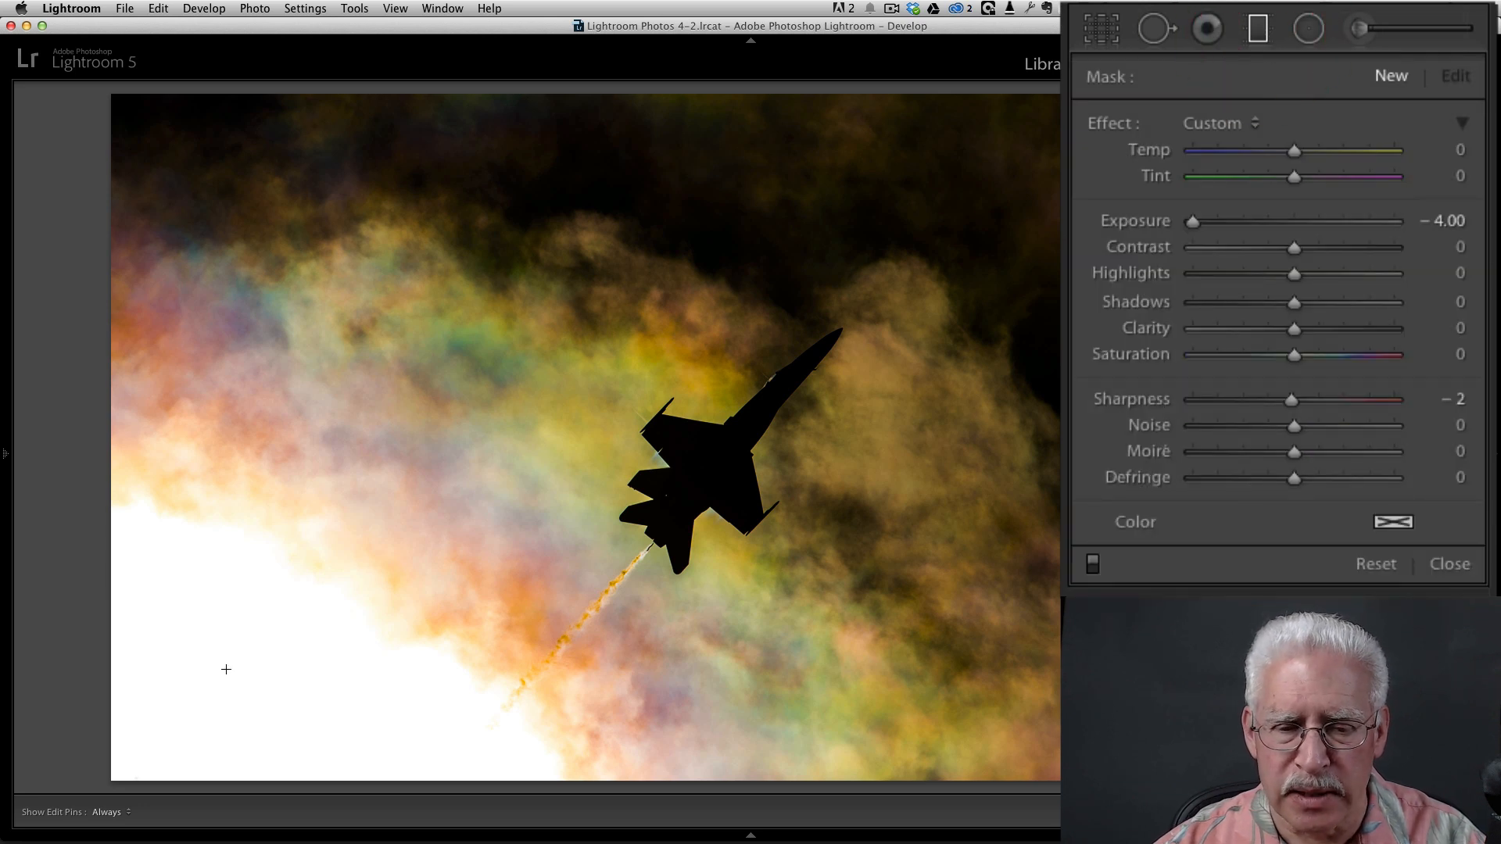
left_click_drag(327, 656, 403, 520)
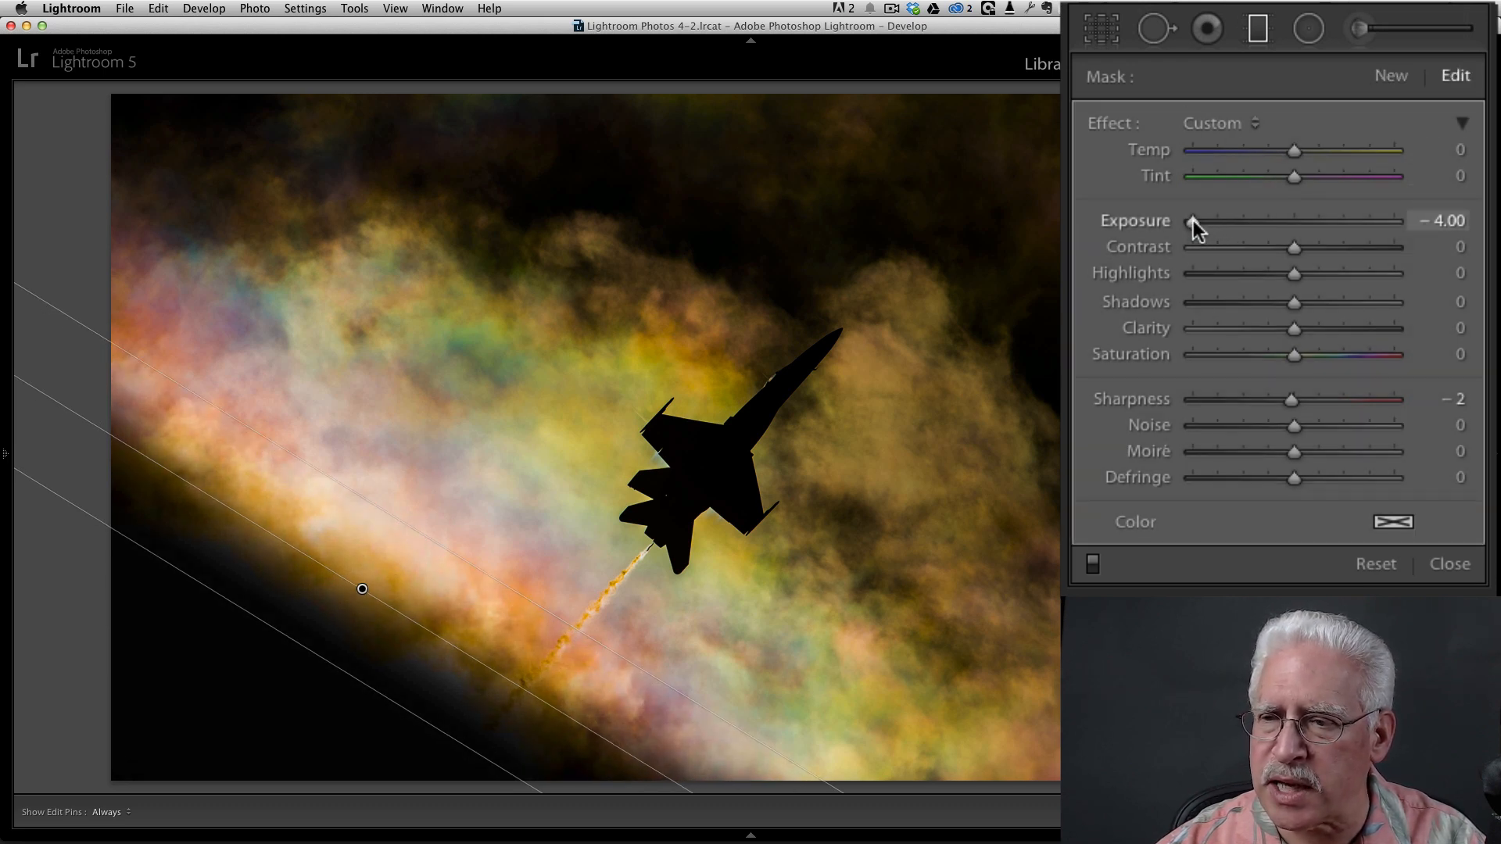
left_click_drag(1193, 220, 1253, 222)
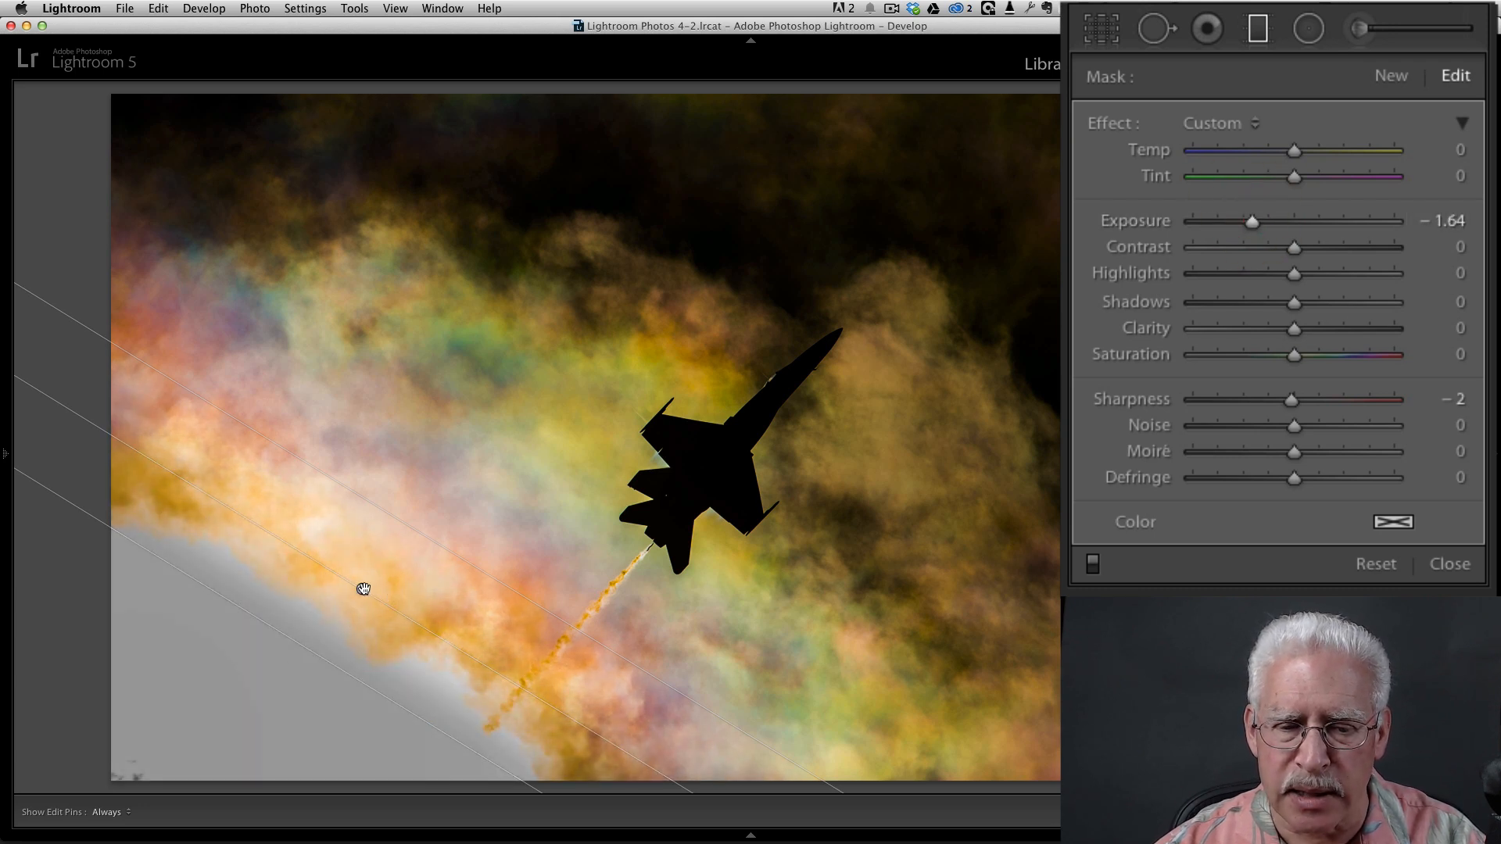
left_click_drag(363, 588, 375, 568)
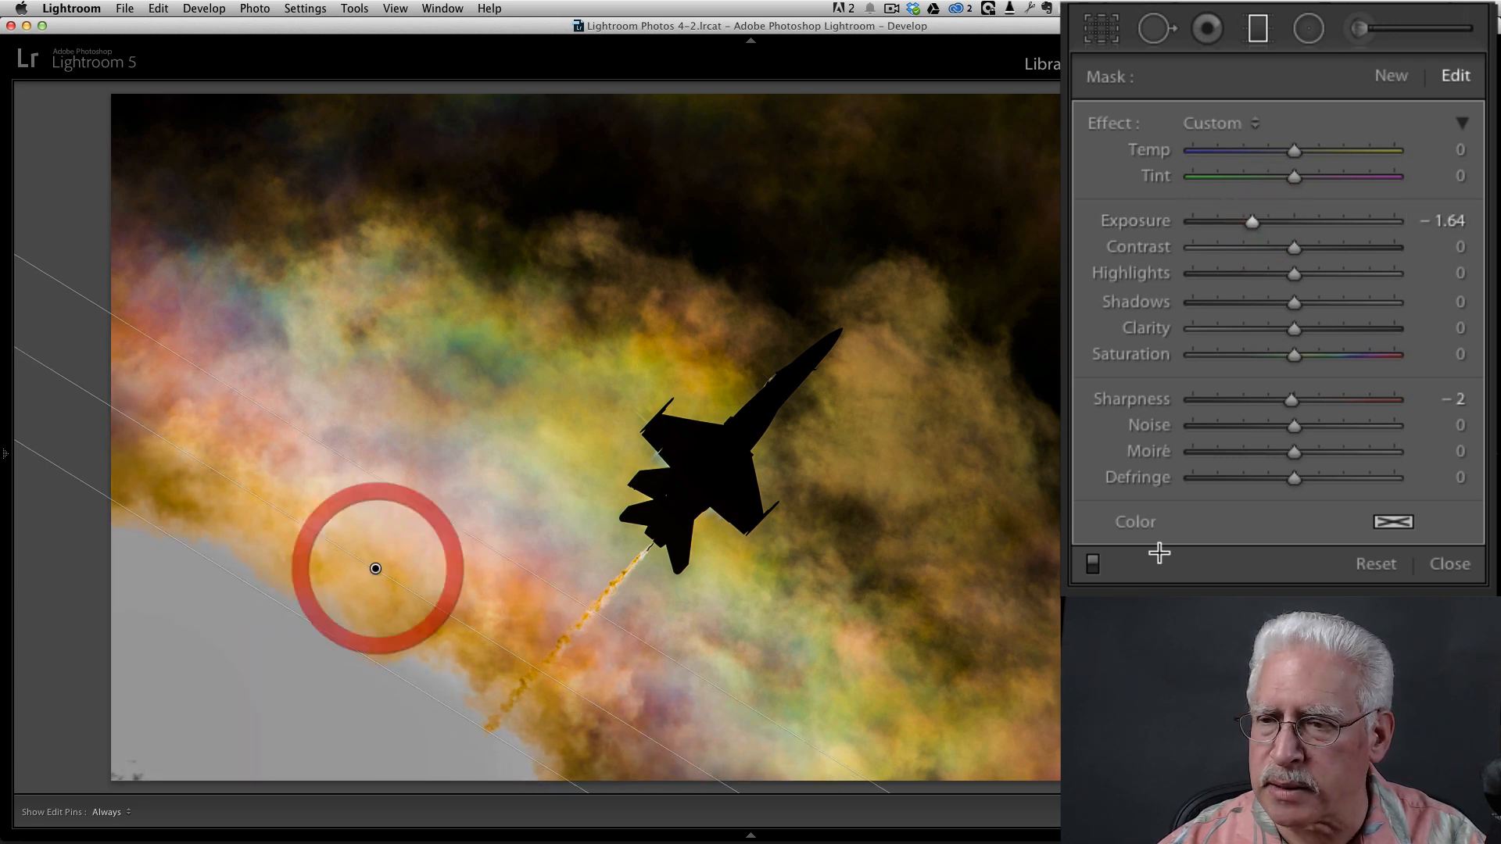
mouse_move(1252, 222)
left_mouse_down()
mouse_move(1267, 227)
mouse_move(1252, 224)
left_mouse_up()
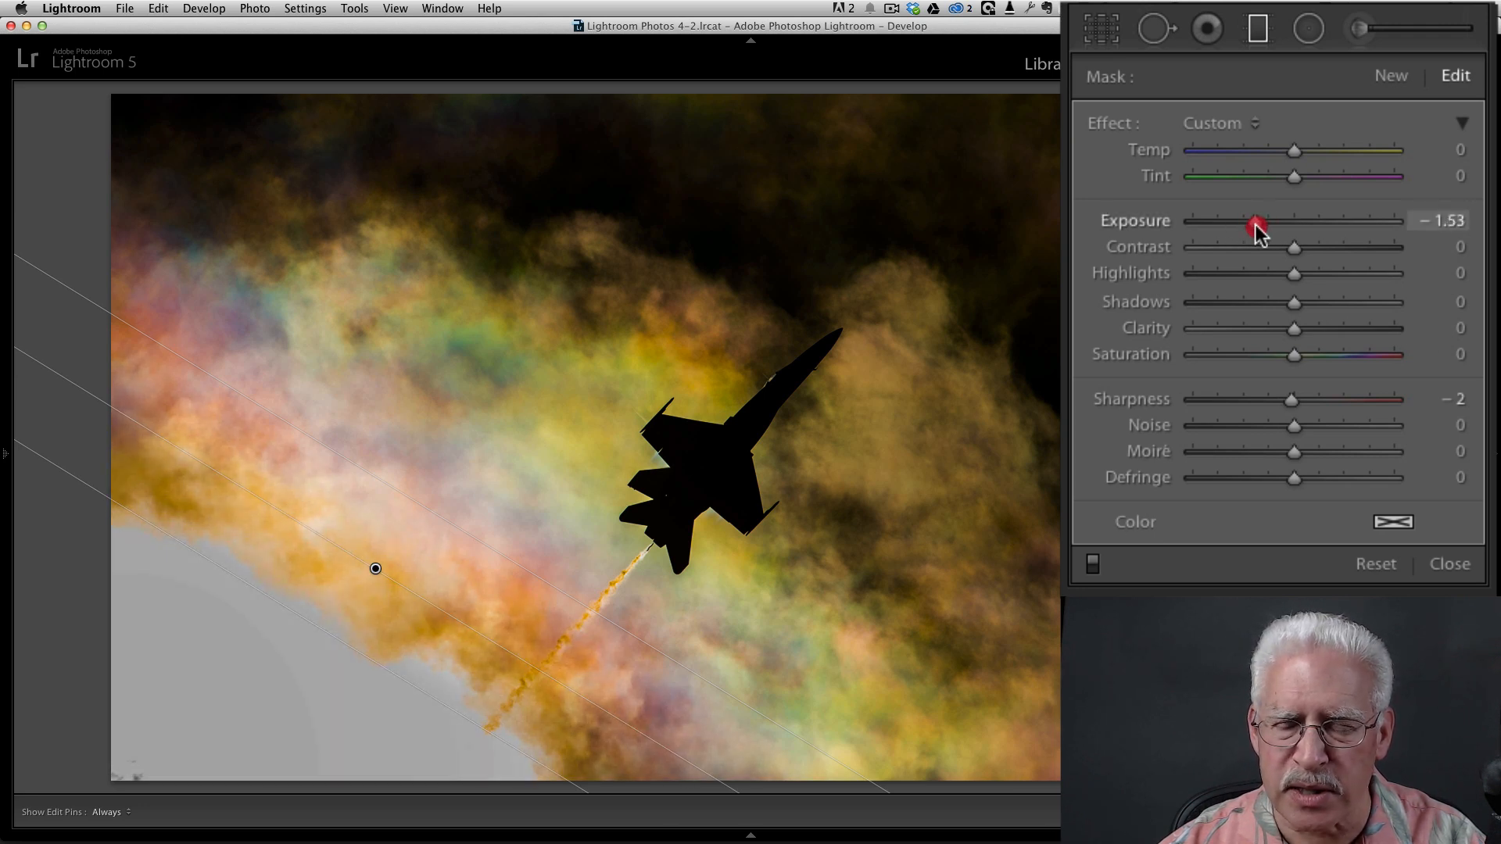
Crop the photo tighter around the jet at the original aspect ratio, cutting away most of the blank gray corner.
left_click(1100, 31)
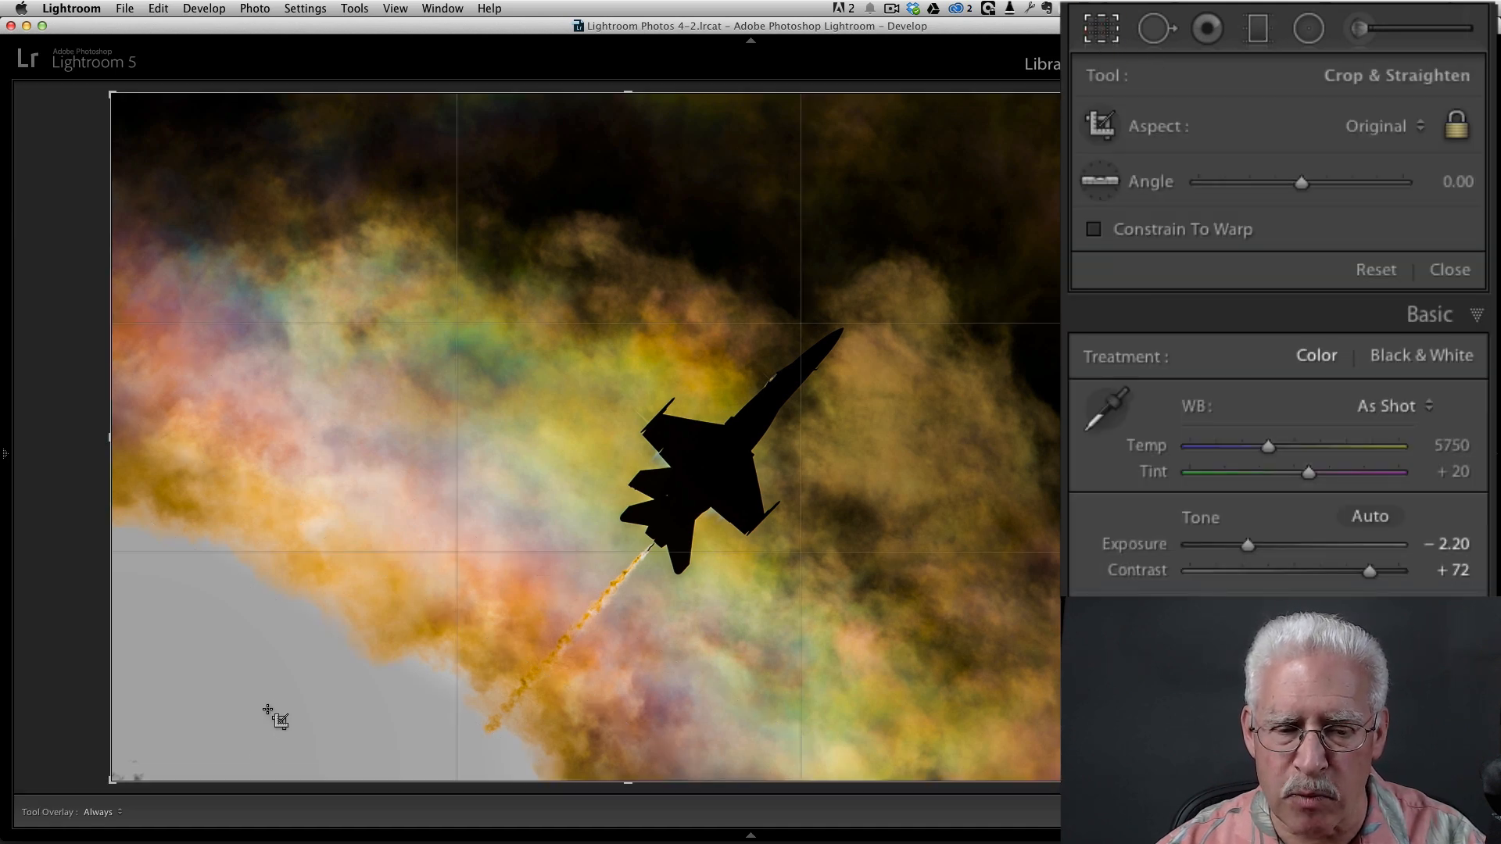
left_click_drag(112, 780, 245, 693)
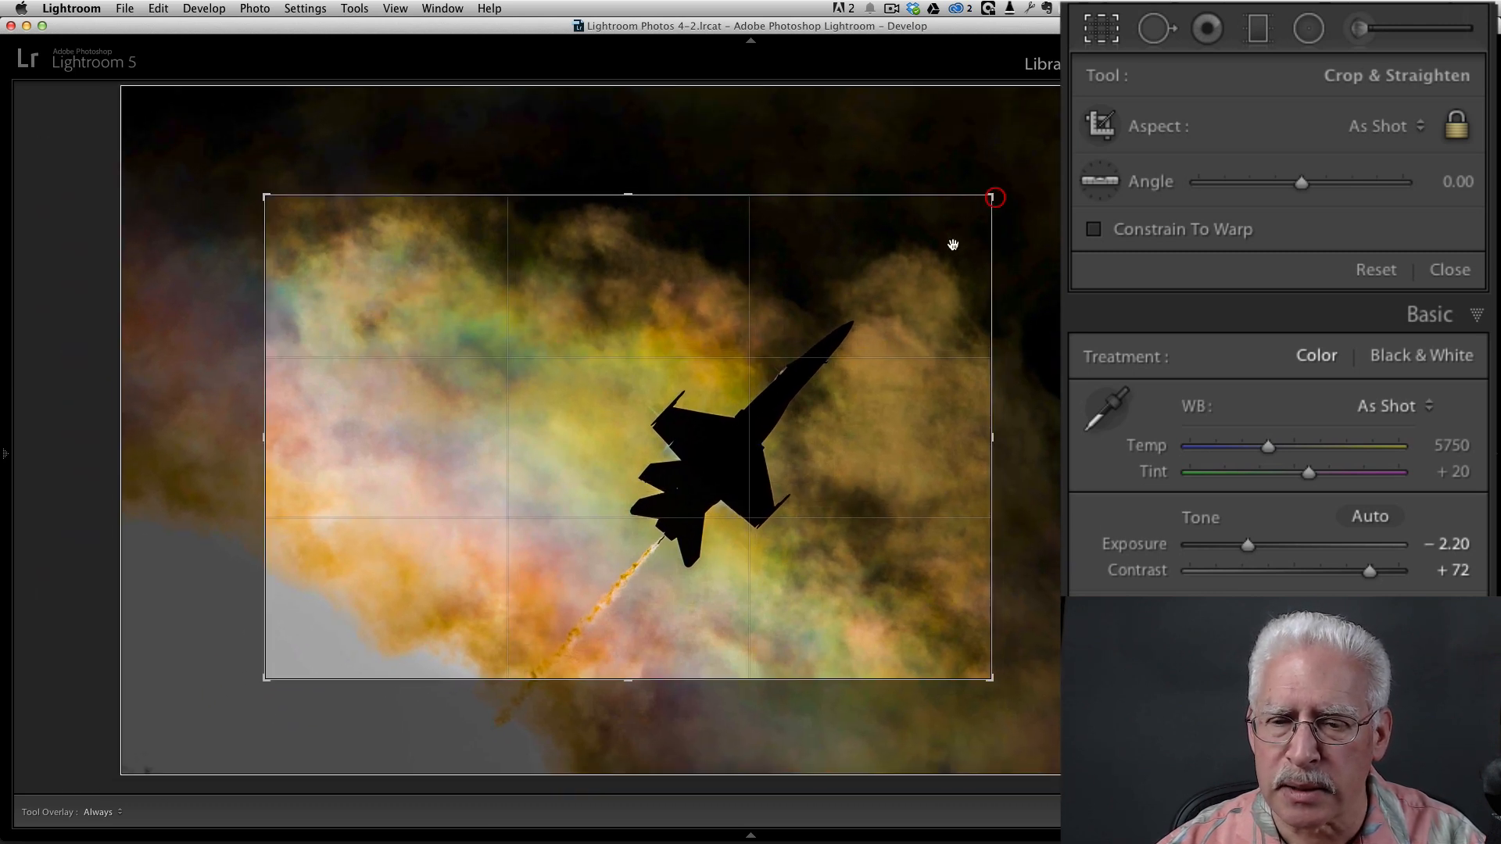
left_click_drag(725, 440, 633, 438)
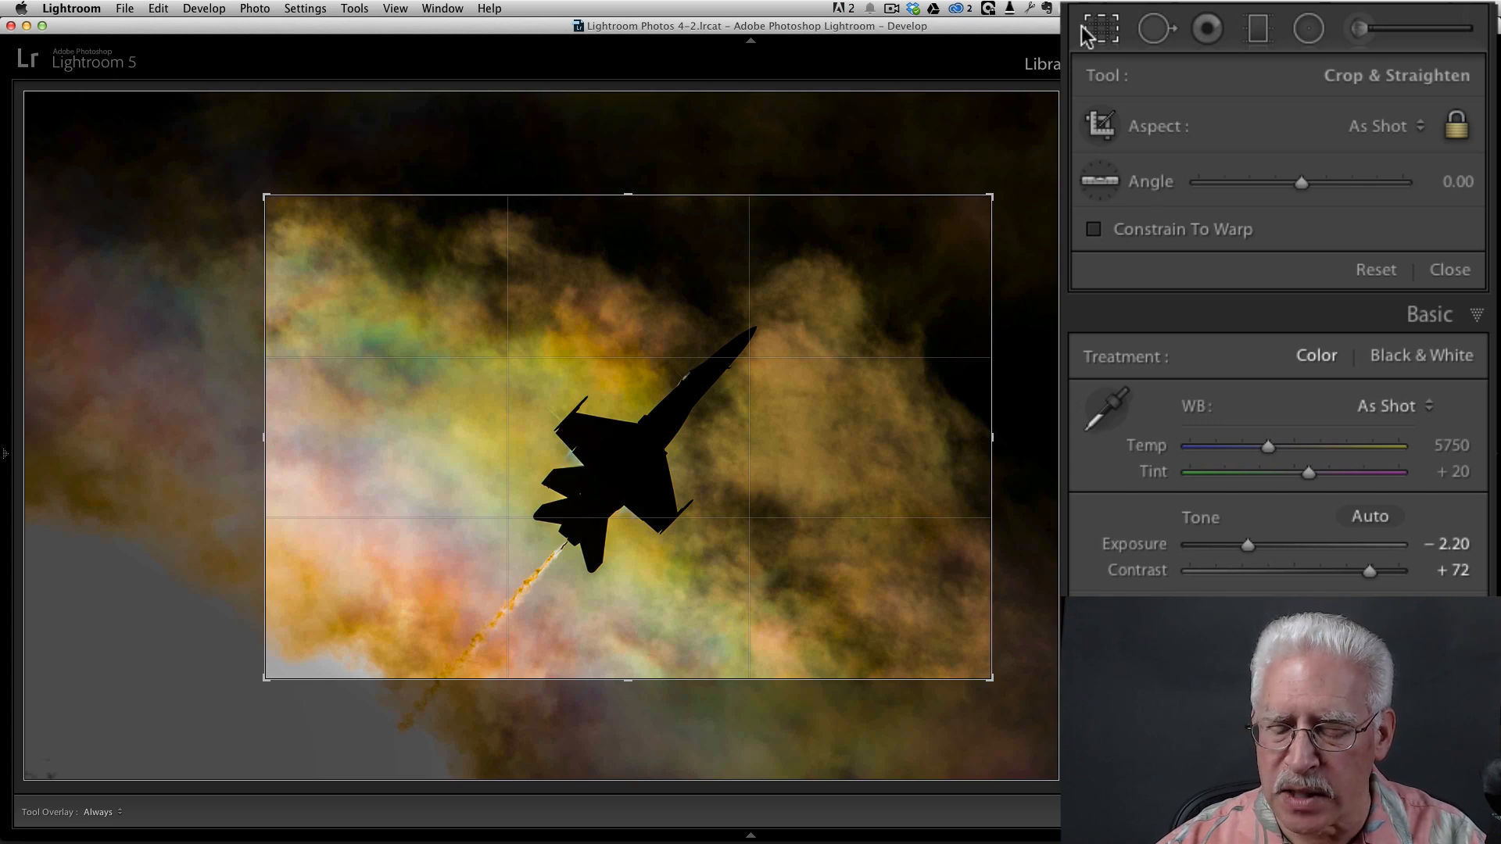
Compare the cropped, finished photo with the unedited original twice, ending on the finished version.
key("backslash")
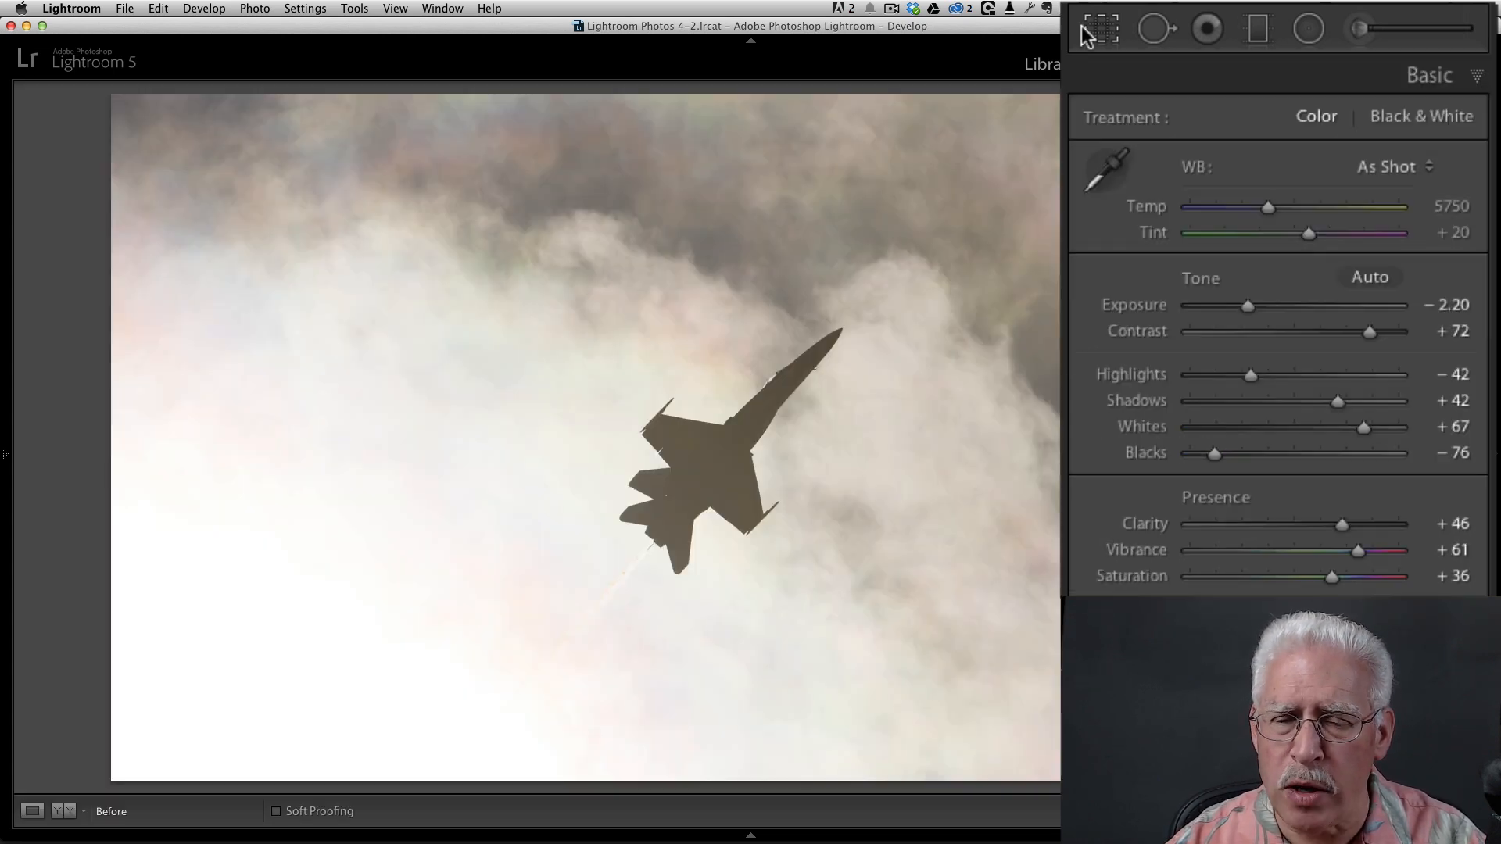
key("backslash")
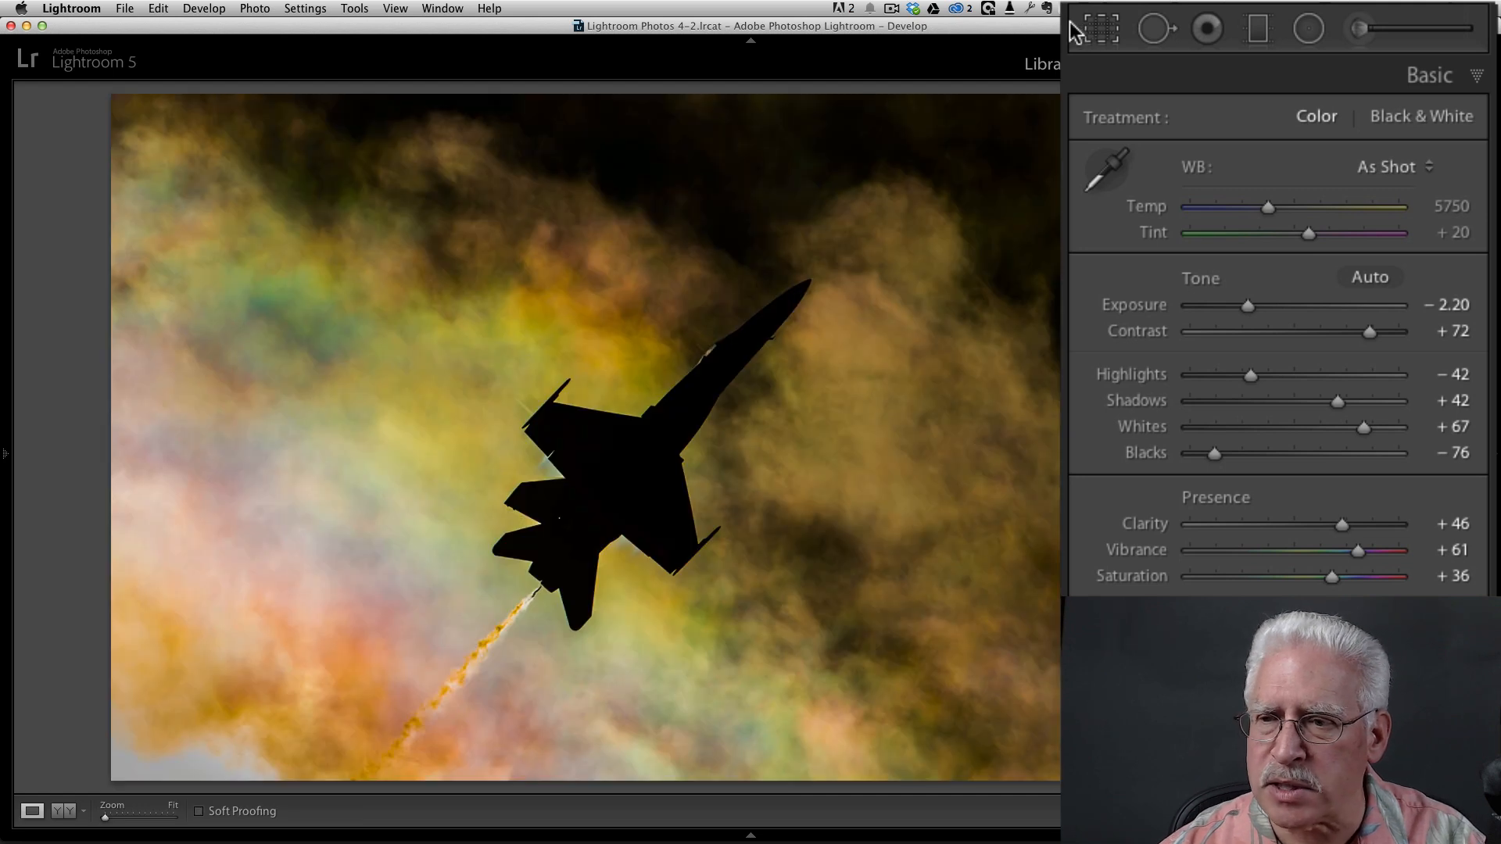
key("backslash")
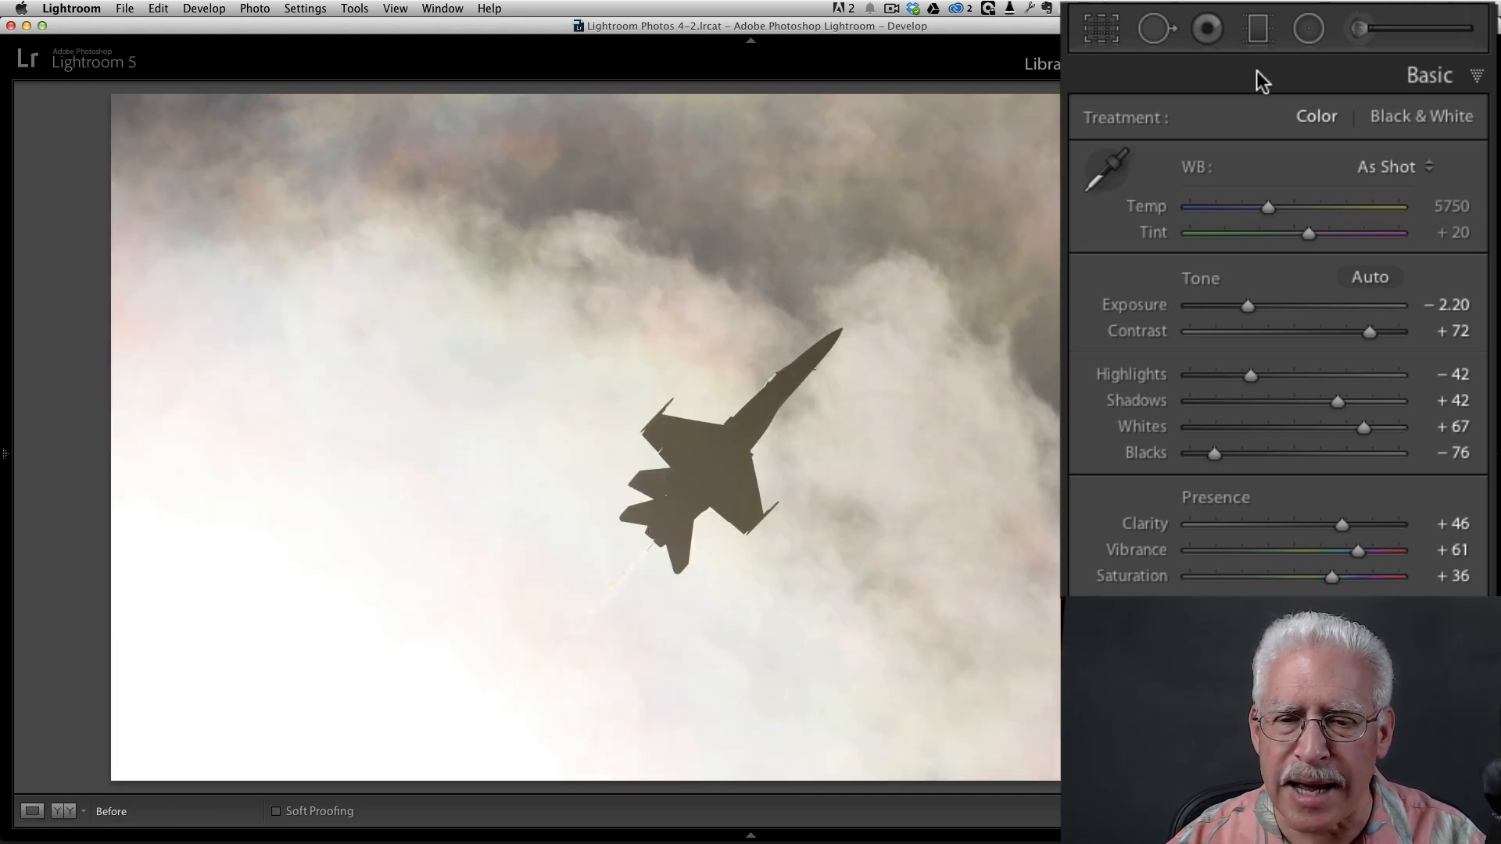
key("backslash")
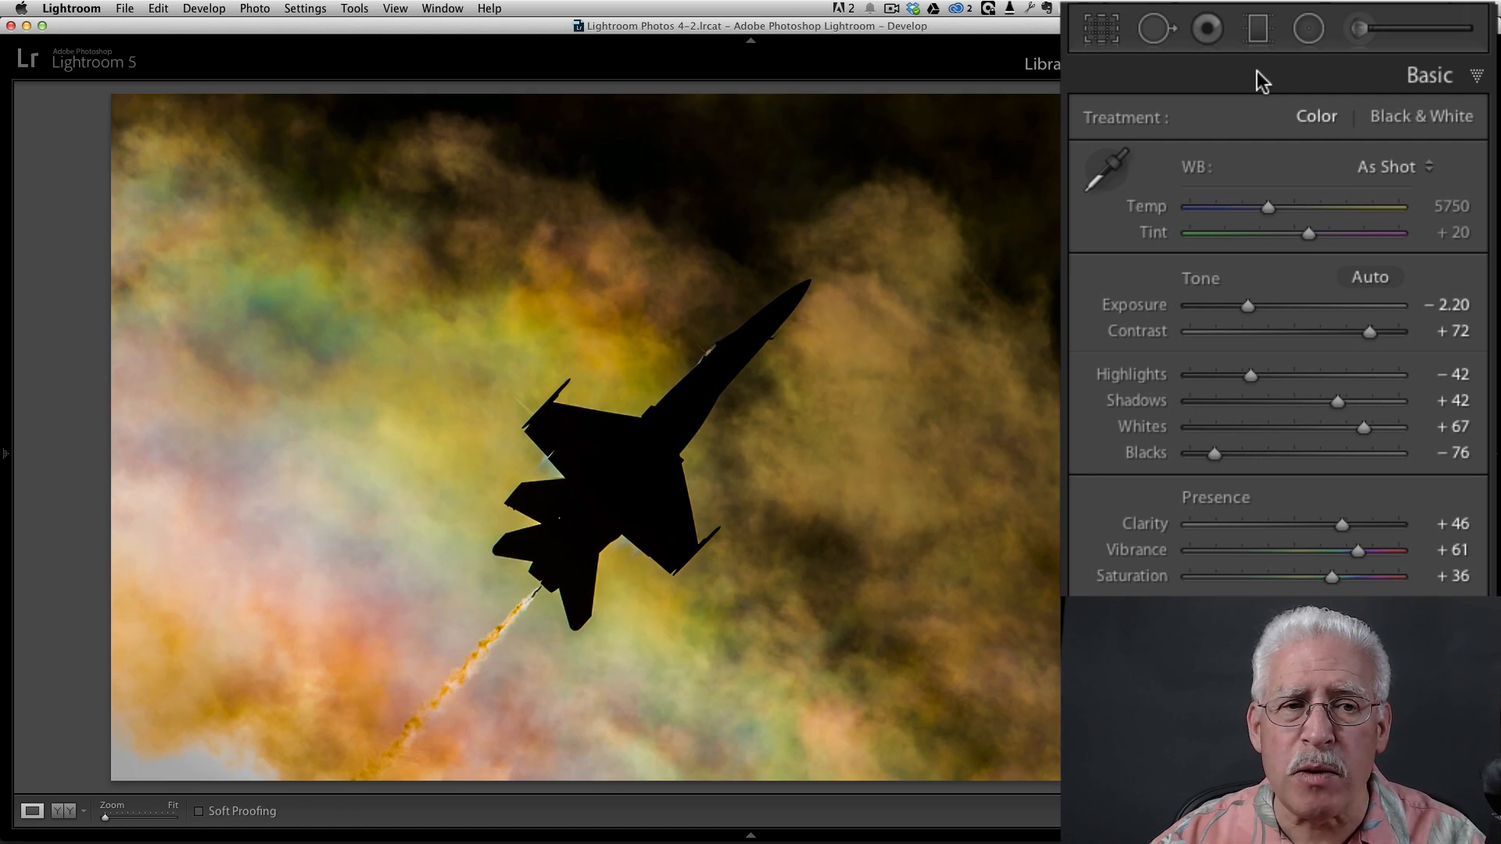